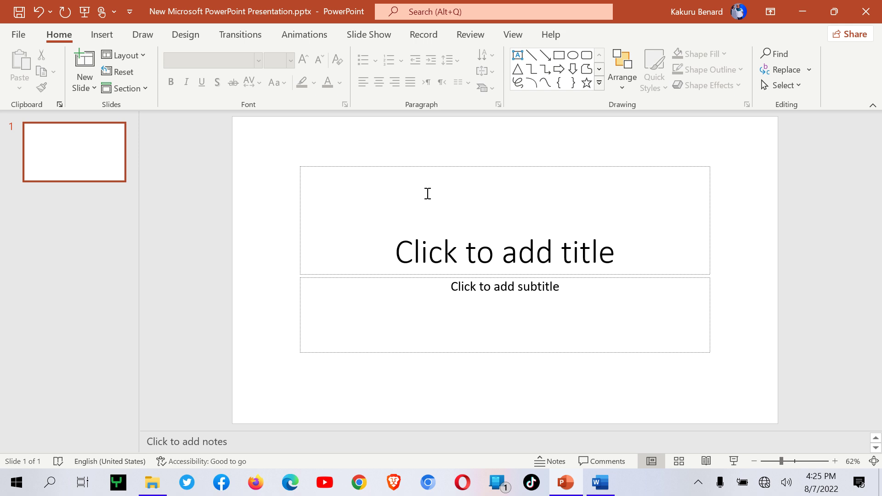
Step: Scroll through the J224LANDINGS outline in Word, reviewing its headings and bullets from 'UK Landing Statistics Show:'
{"action": "left_click", "coordinate": [598, 482]}
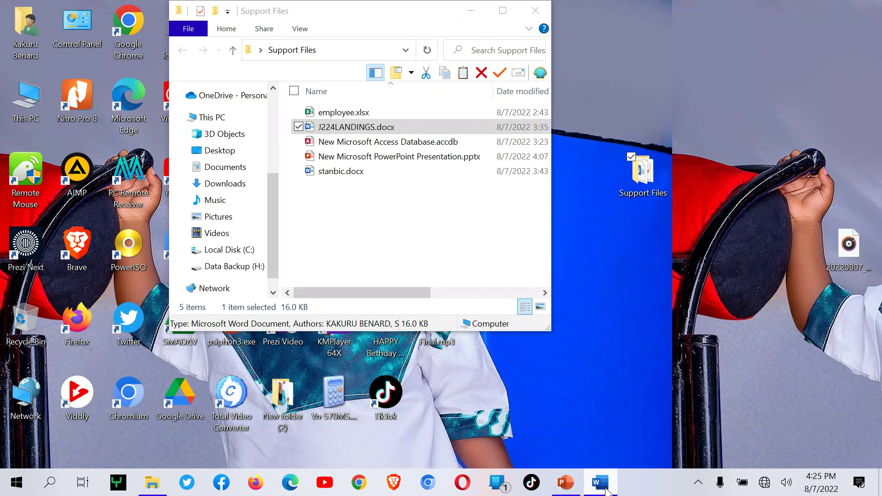
{"action": "scroll", "coordinate": [347, 223], "scroll_direction": "down", "scroll_amount": 15}
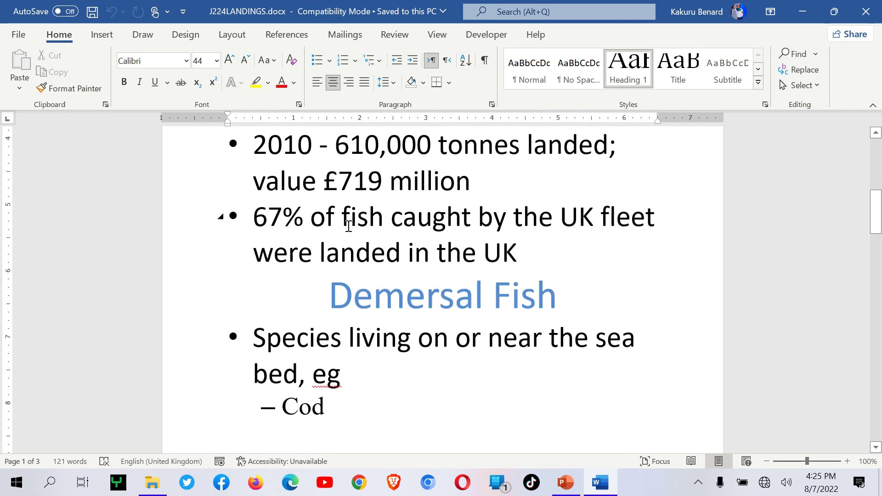
{"action": "scroll", "coordinate": [349, 227], "scroll_direction": "down", "scroll_amount": 15}
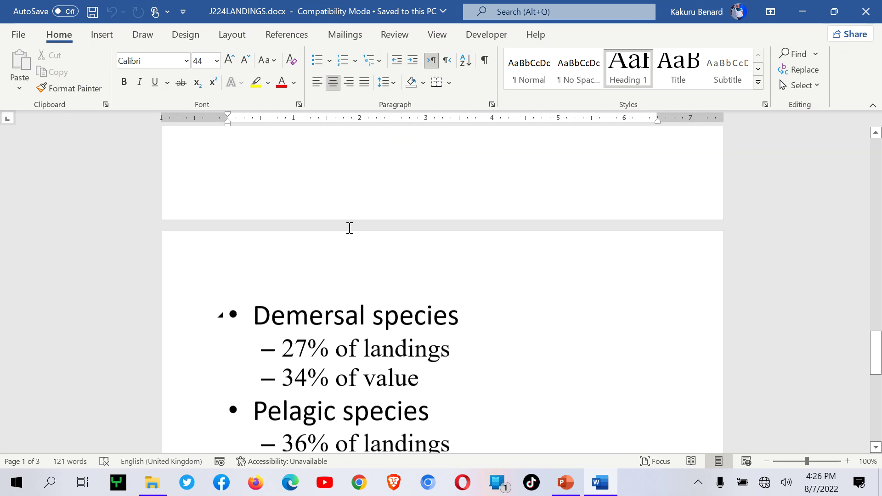
{"action": "scroll", "coordinate": [349, 228], "scroll_direction": "down", "scroll_amount": 3}
{"action": "scroll", "coordinate": [349, 229], "scroll_direction": "up", "scroll_amount": 12}
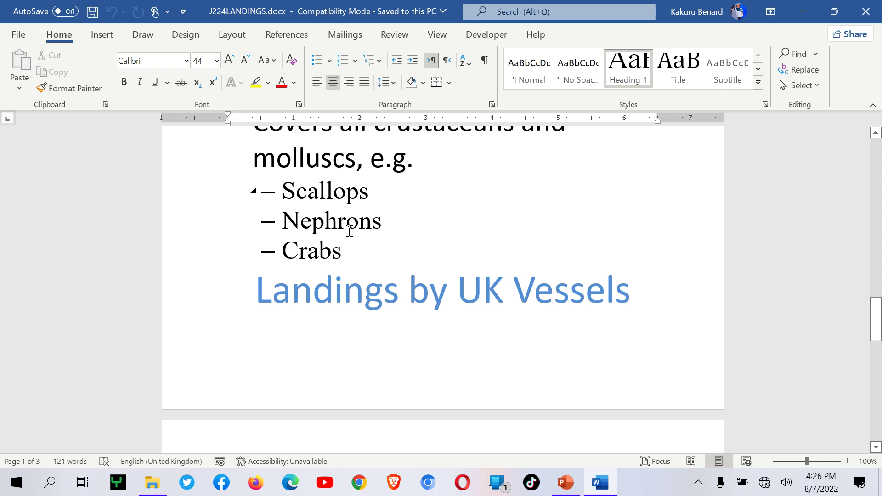
{"action": "scroll", "coordinate": [349, 231], "scroll_direction": "up", "scroll_amount": 10}
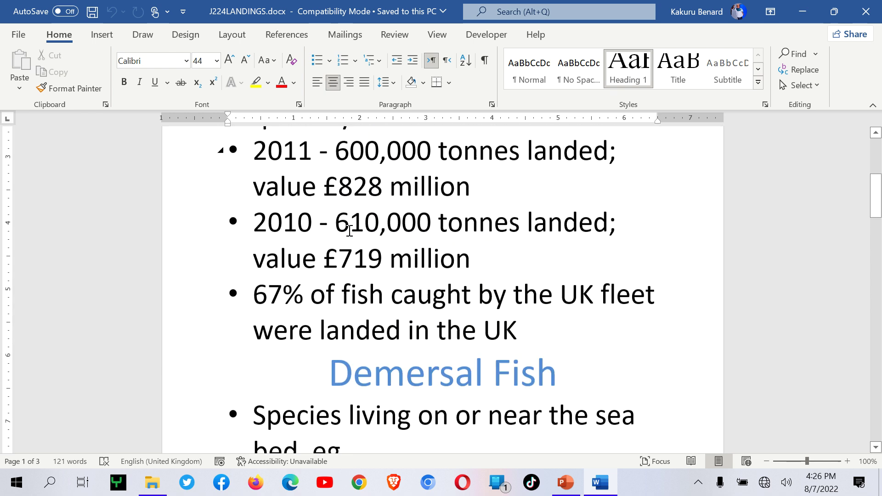
{"action": "scroll", "coordinate": [349, 231], "scroll_direction": "up", "scroll_amount": 4}
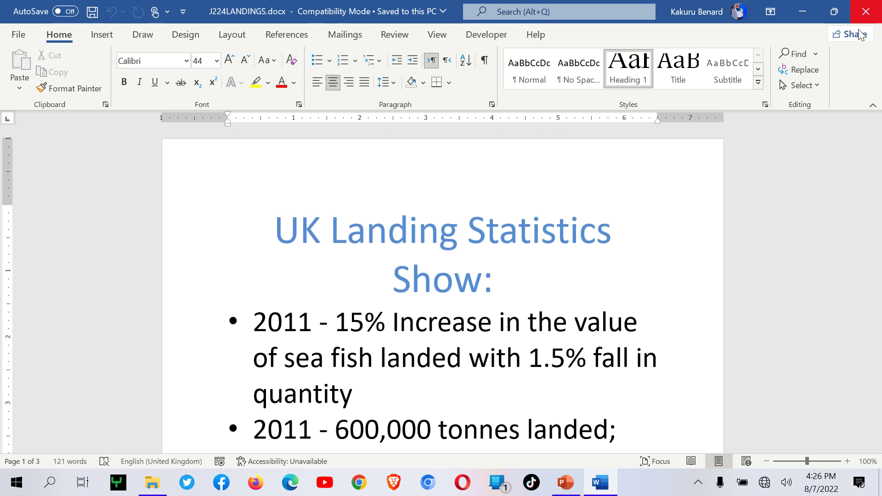
Step: Close the Word window holding J224LANDINGS.docx from the taskbar
{"action": "left_click", "coordinate": [565, 483]}
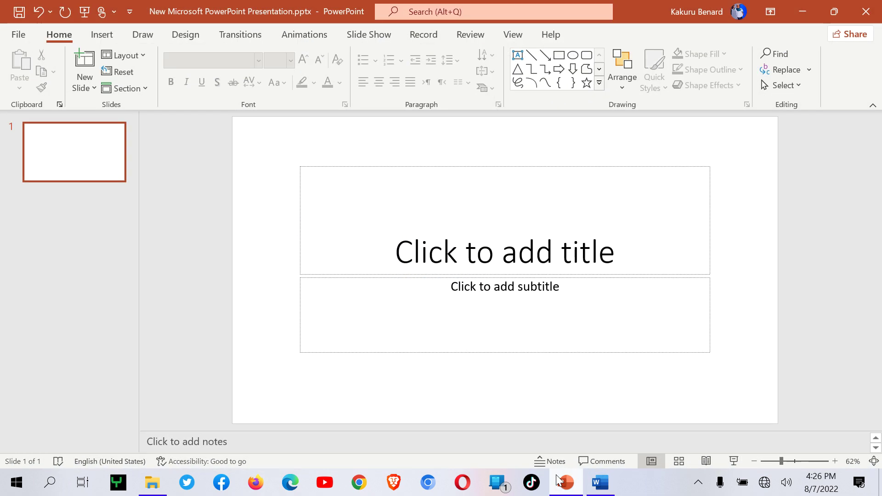
{"action": "left_click", "coordinate": [607, 484]}
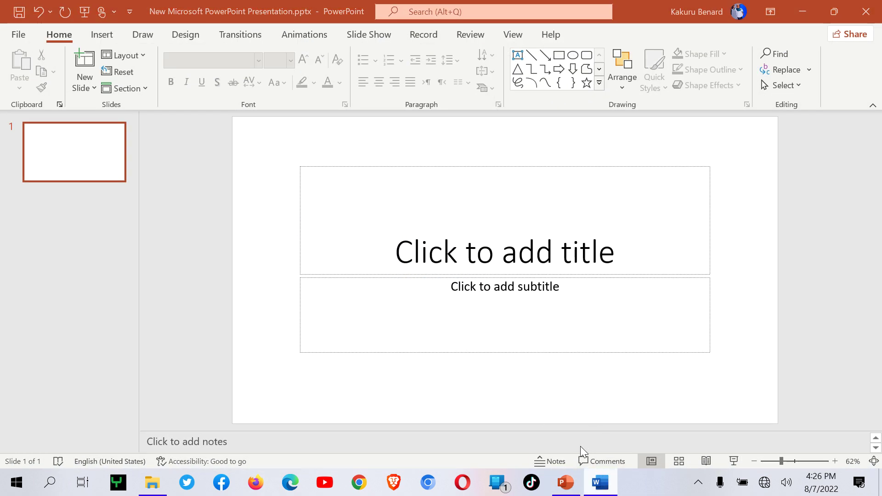
{"action": "right_click", "coordinate": [600, 480]}
{"action": "left_click", "coordinate": [587, 452]}
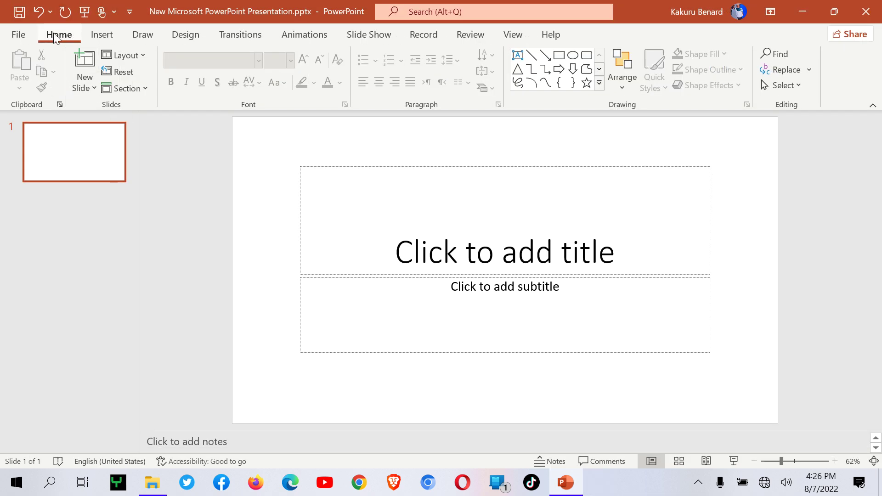
Step: Insert slides from the outline J224LANDINGS.docx in Desktop > Support Files
{"action": "left_click", "coordinate": [81, 92]}
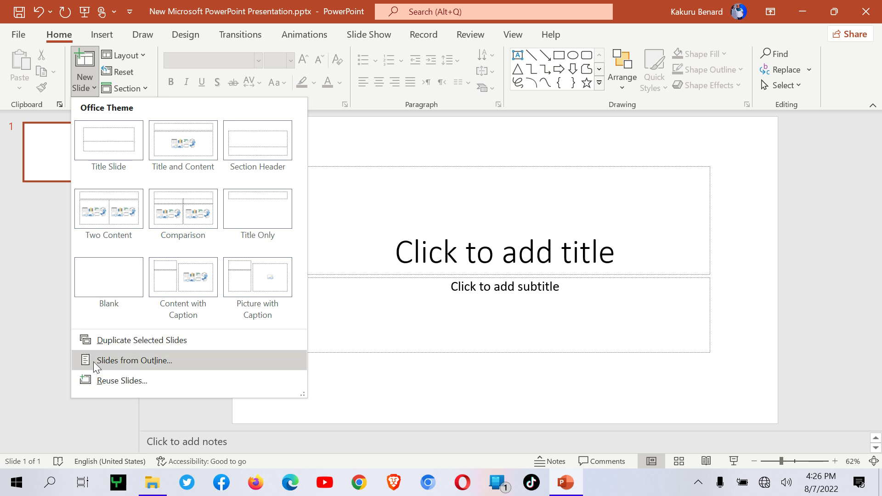
{"action": "left_click", "coordinate": [165, 361]}
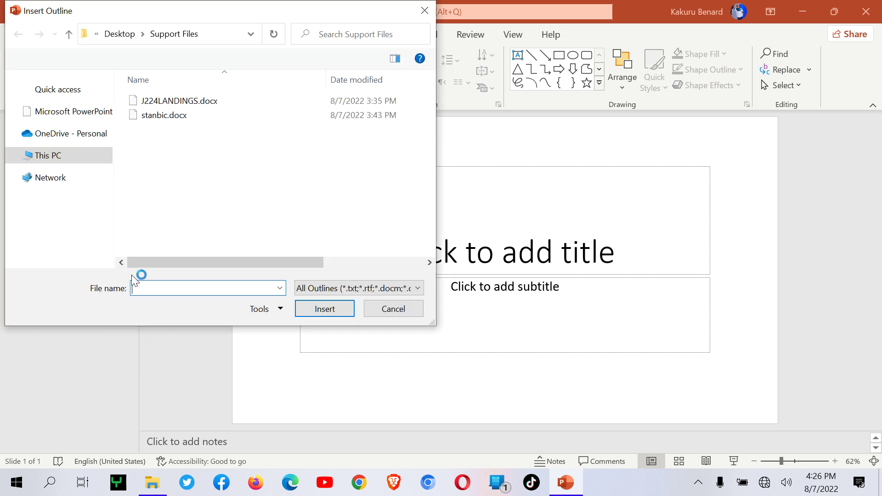
{"action": "left_click", "coordinate": [53, 140]}
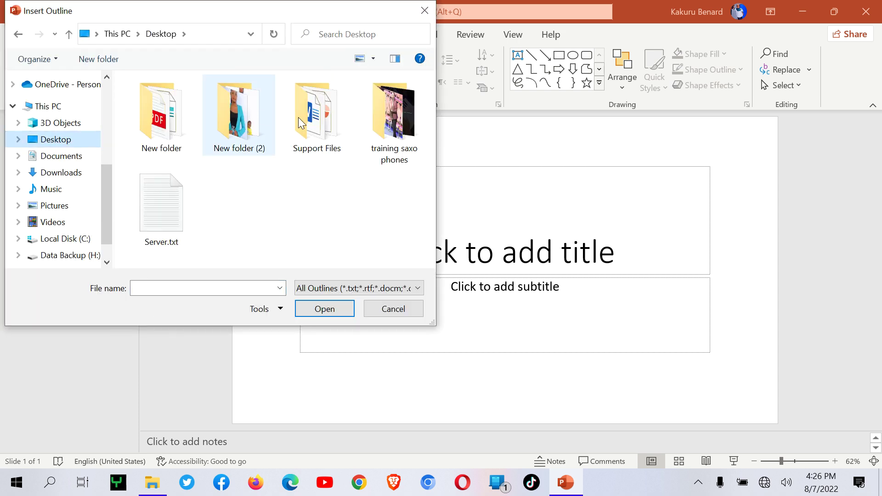
{"action": "double_click", "coordinate": [320, 123]}
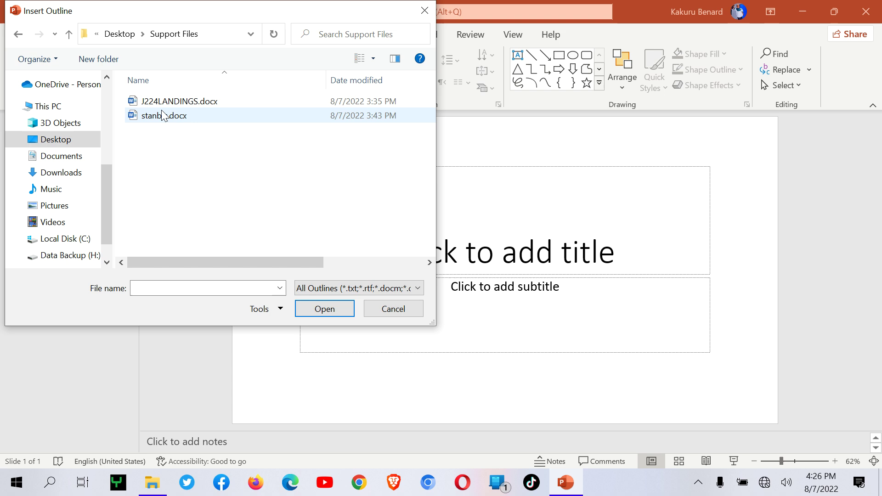
{"action": "double_click", "coordinate": [188, 103]}
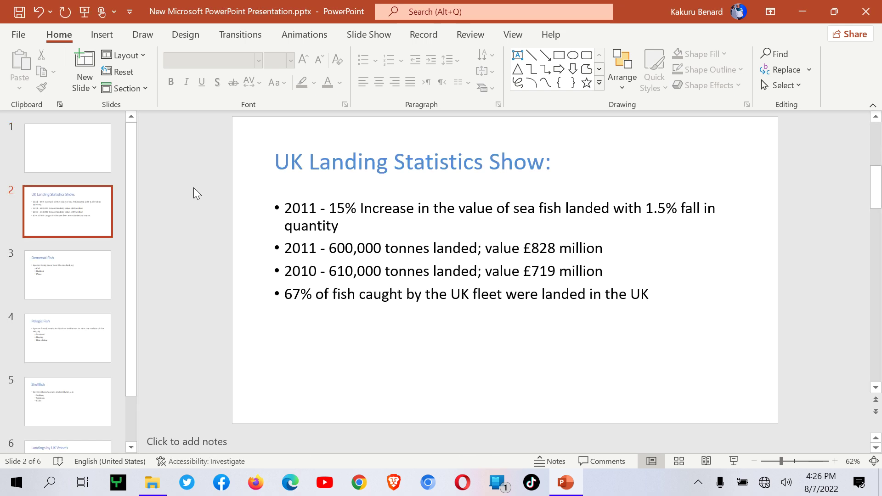
Step: Check the imported Demersal Fish, Pelagic Fish, Shellfish and Landings by UK Vessels slides
{"action": "scroll", "coordinate": [54, 226], "scroll_direction": "down", "scroll_amount": 2}
{"action": "left_click", "coordinate": [60, 219]}
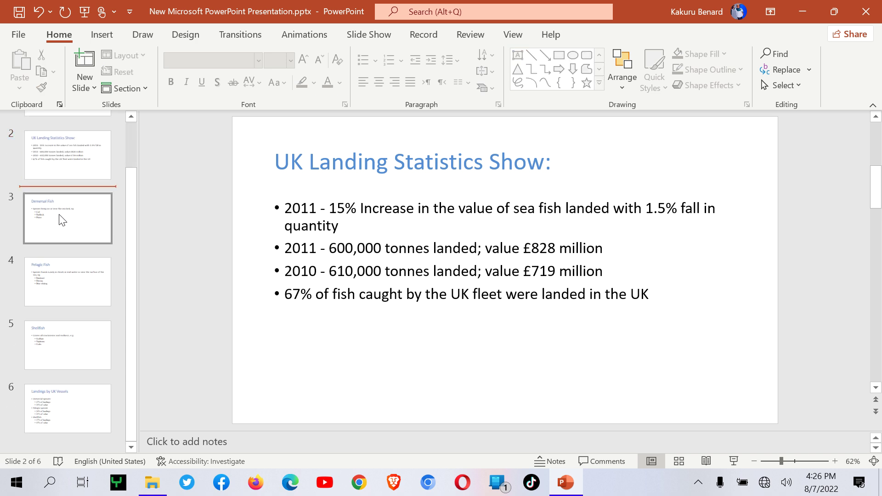
{"action": "left_click", "coordinate": [60, 293]}
{"action": "left_click", "coordinate": [59, 349]}
{"action": "left_click", "coordinate": [43, 401]}
{"action": "scroll", "coordinate": [54, 331], "scroll_direction": "up", "scroll_amount": 2}
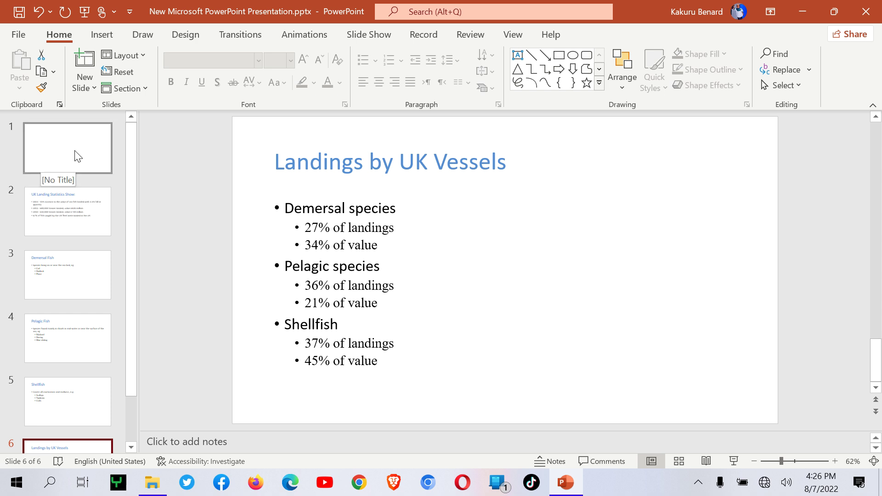
Step: Select the blank slide 1 thumbnail at the top of the slide pane
{"action": "scroll", "coordinate": [78, 157], "scroll_direction": "down", "scroll_amount": 2}
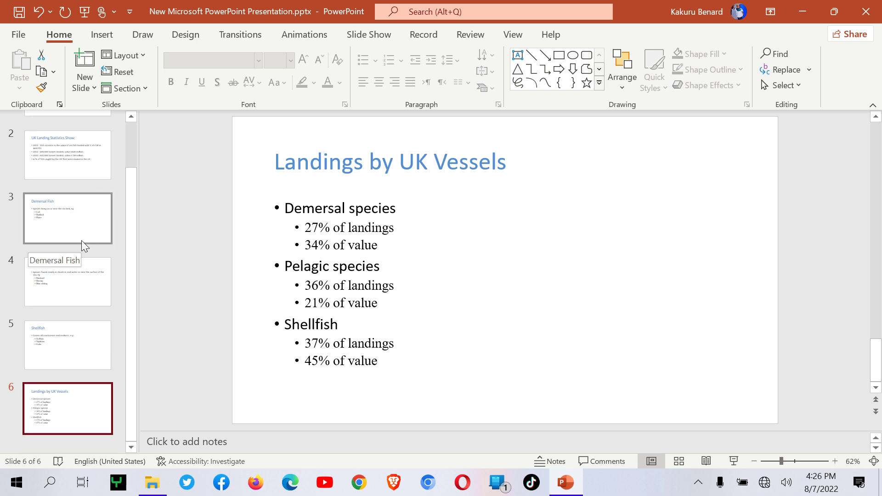
{"action": "scroll", "coordinate": [81, 241], "scroll_direction": "up", "scroll_amount": 2}
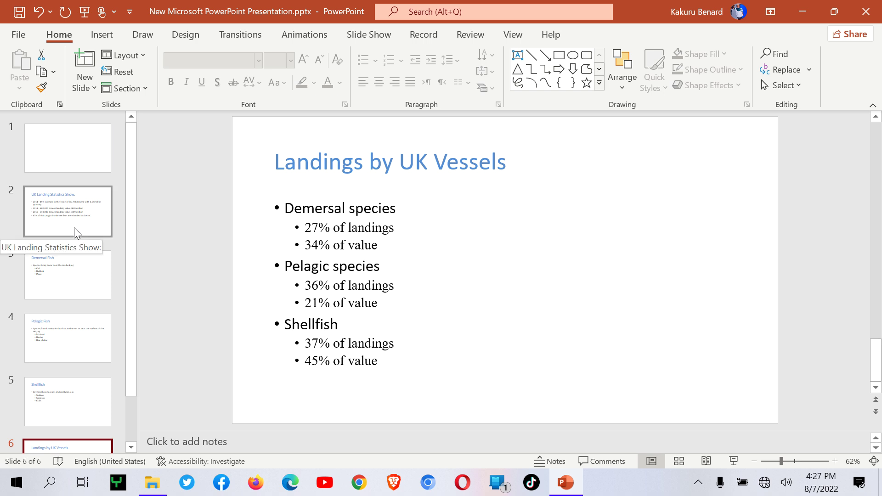
{"action": "scroll", "coordinate": [66, 225], "scroll_direction": "down", "scroll_amount": 1}
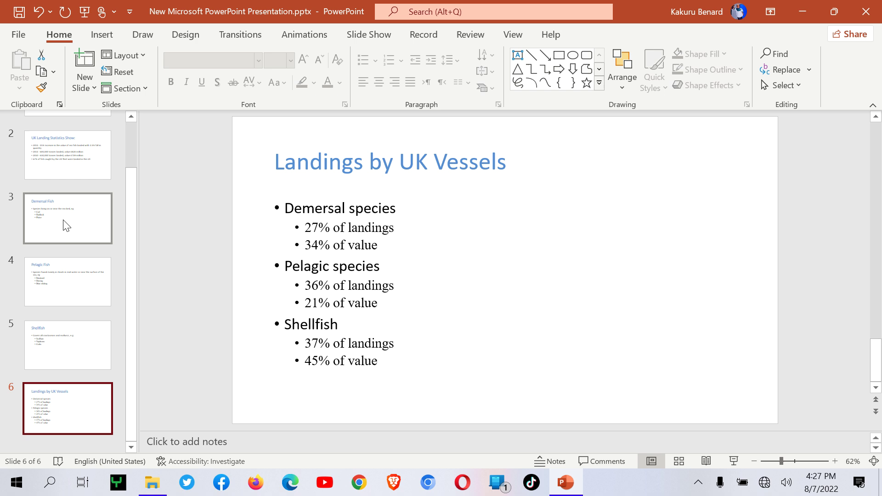
{"action": "scroll", "coordinate": [65, 224], "scroll_direction": "up", "scroll_amount": 1}
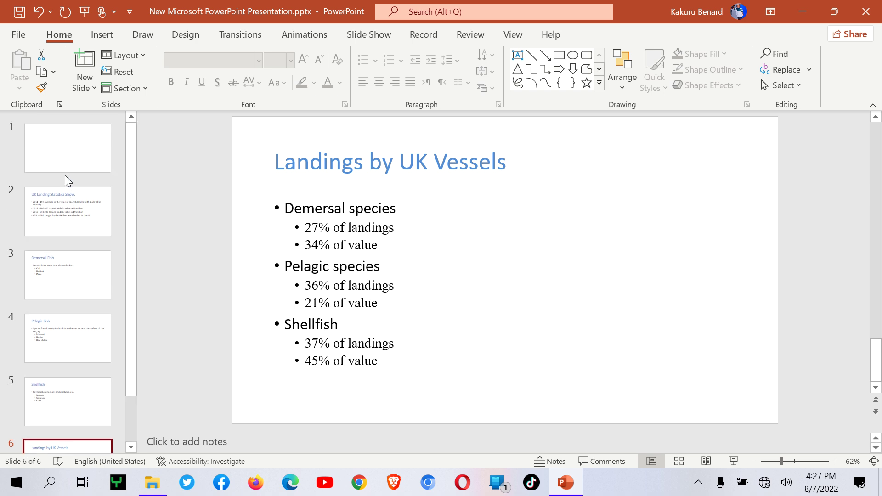
{"action": "left_click", "coordinate": [53, 155]}
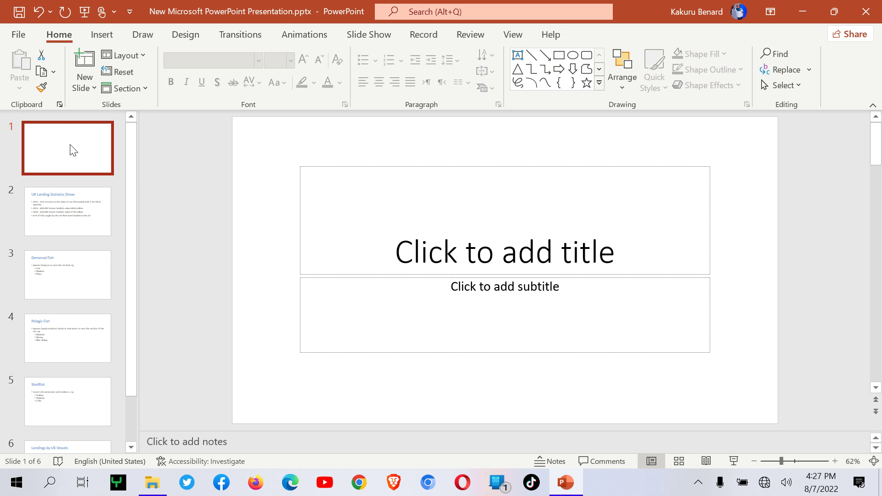
Step: Delete the blank slide 1 and place the insertion point above the first remaining slide
{"action": "right_click", "coordinate": [54, 138]}
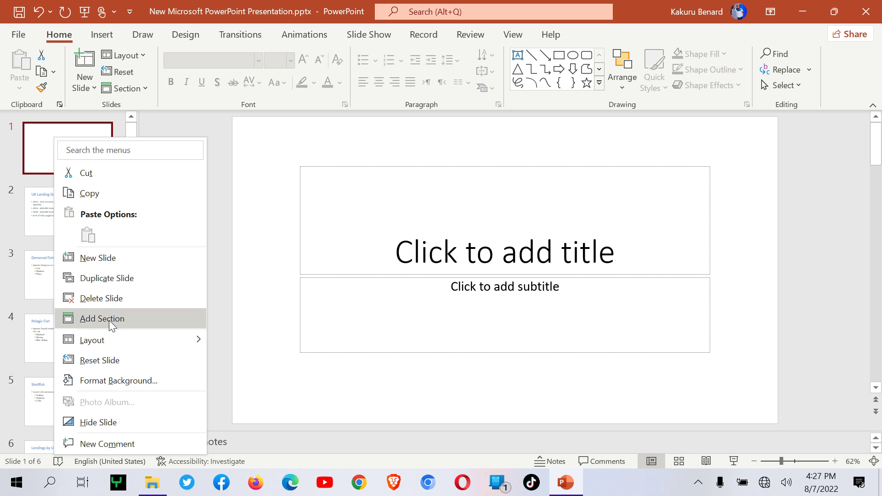
{"action": "left_click", "coordinate": [111, 303]}
{"action": "left_click", "coordinate": [79, 117]}
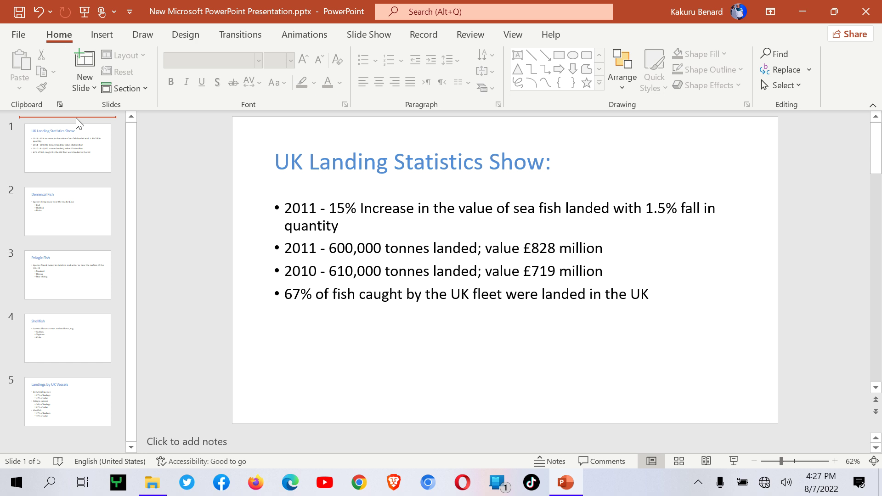
Step: Reuse slide 1 of Desktop's Computer Studies Facilitation.pptx as the opening slide, keeping source formatting
{"action": "left_click", "coordinate": [86, 89]}
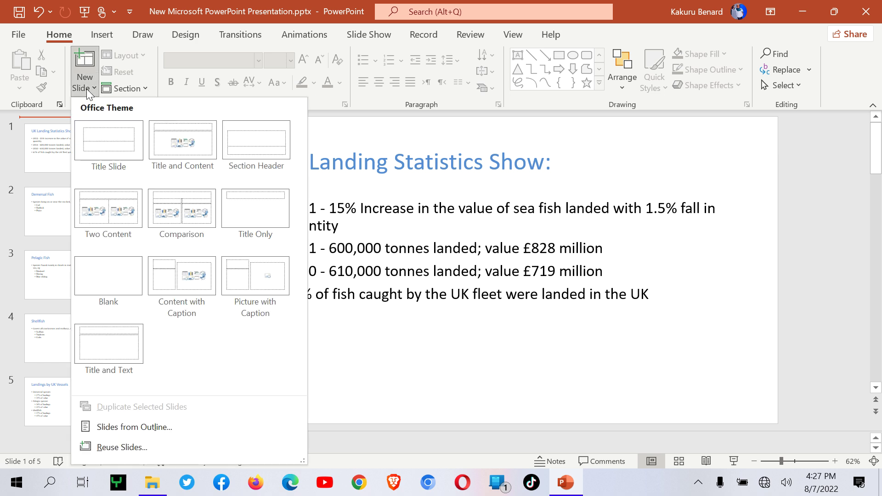
{"action": "left_click", "coordinate": [128, 448]}
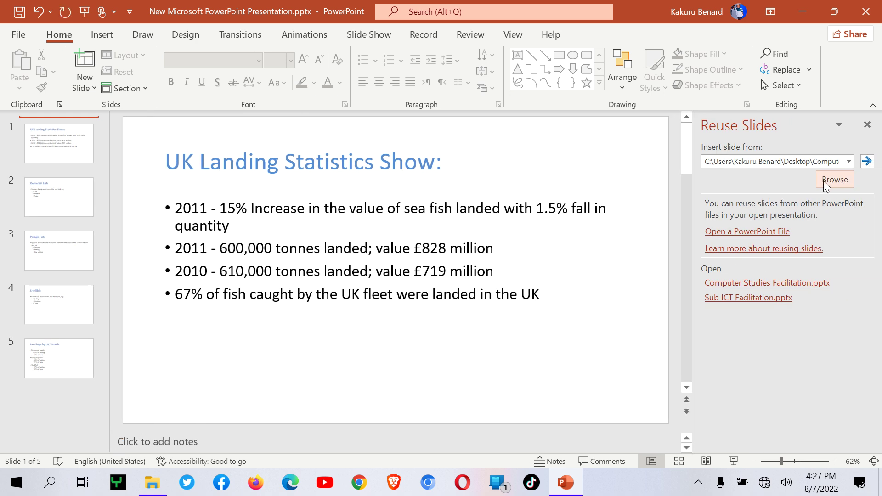
{"action": "left_click", "coordinate": [834, 180]}
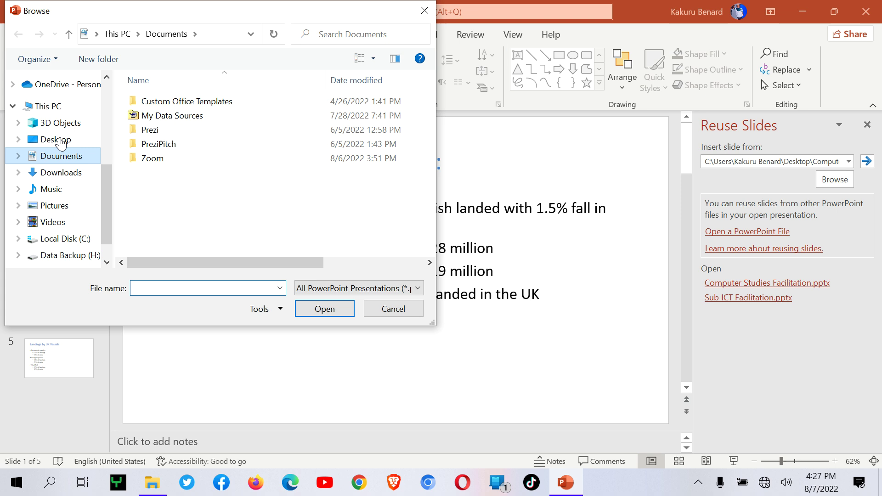
{"action": "left_click", "coordinate": [57, 139]}
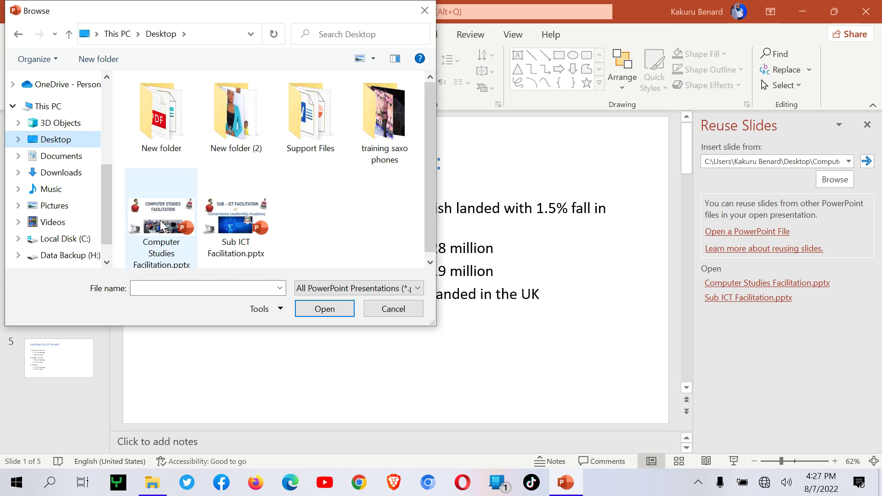
{"action": "double_click", "coordinate": [153, 210]}
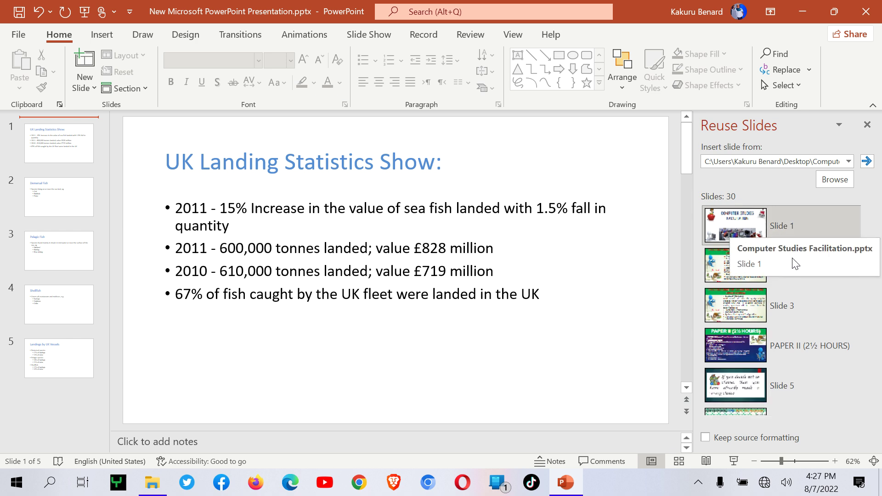
{"action": "left_click", "coordinate": [746, 225]}
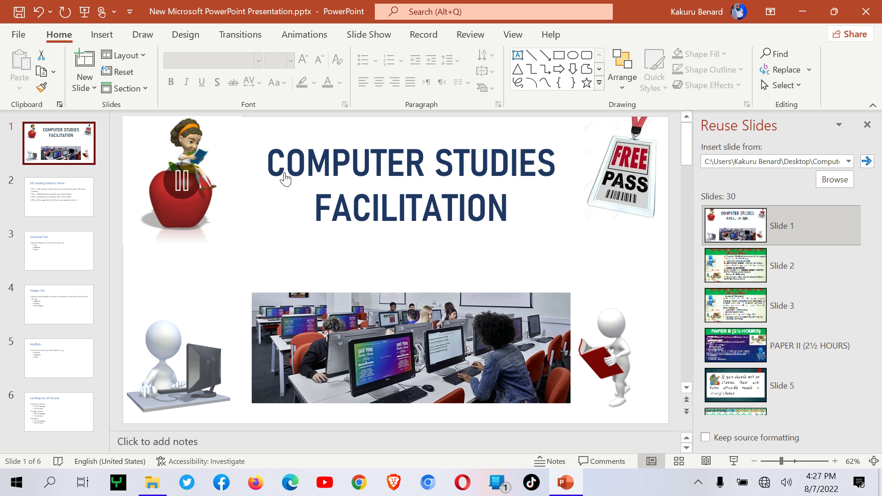
{"action": "left_click", "coordinate": [706, 439]}
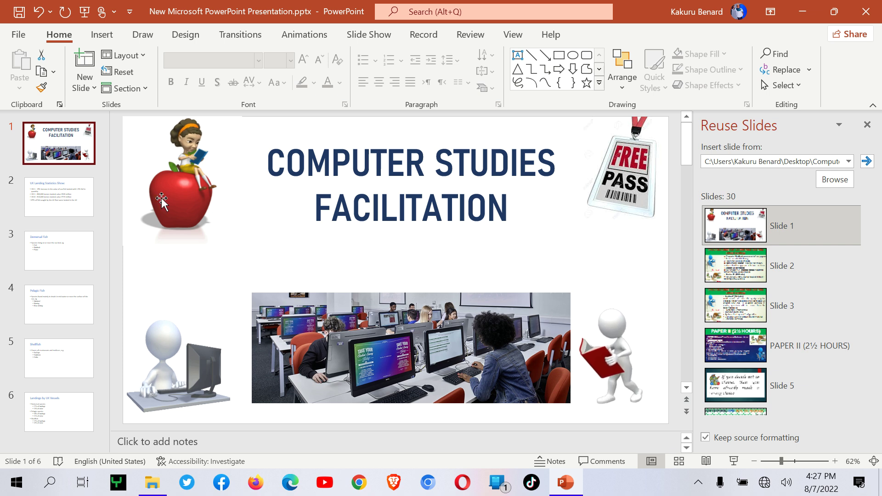
Step: Append the 'When you follow all that…' and Slide 30 thank-you slides, then close Reuse Slides
{"action": "left_click", "coordinate": [54, 440]}
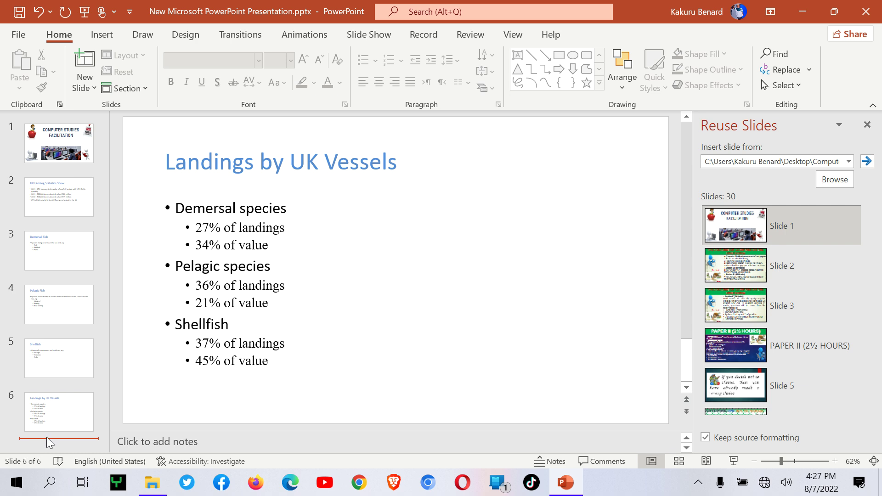
{"action": "scroll", "coordinate": [781, 294], "scroll_direction": "down", "scroll_amount": 15}
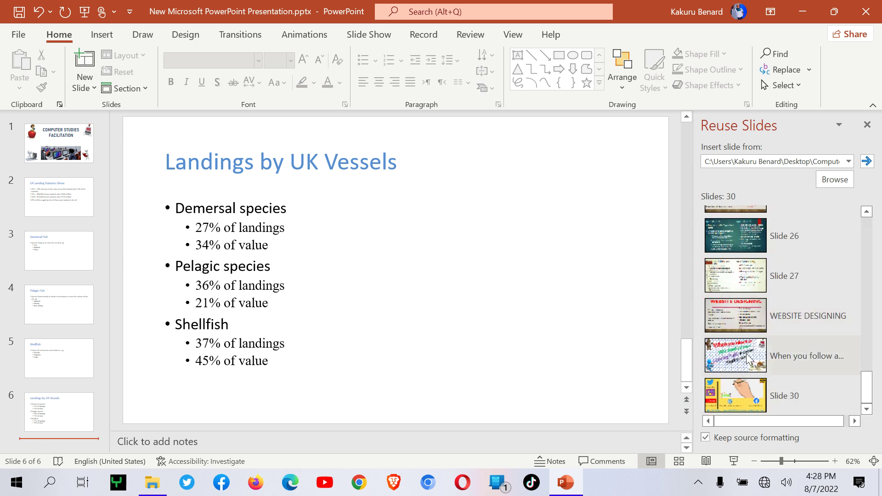
{"action": "left_click", "coordinate": [747, 357]}
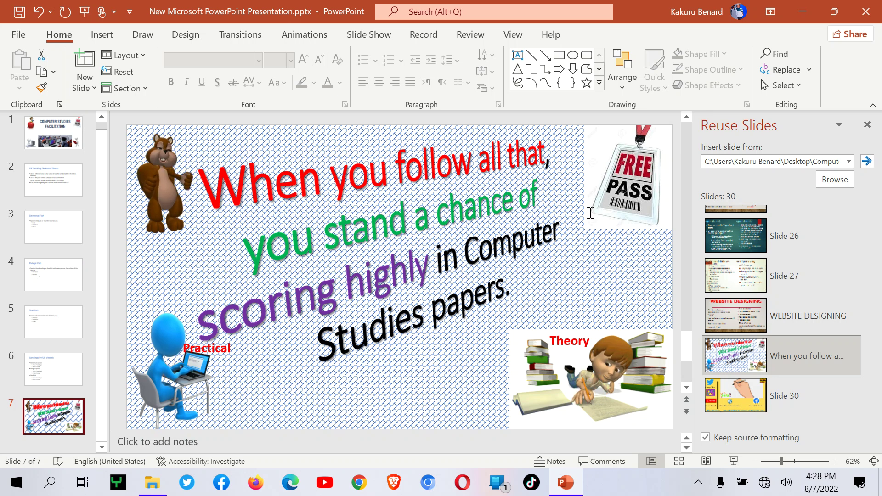
{"action": "left_click", "coordinate": [30, 439]}
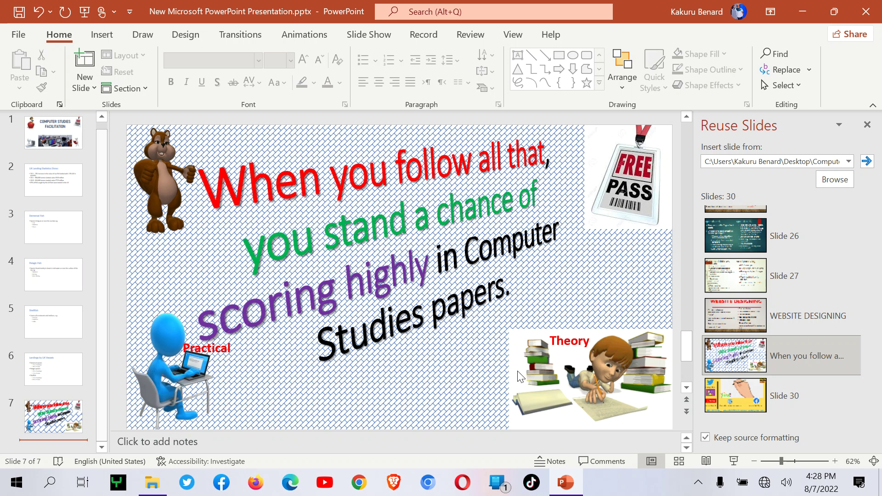
{"action": "left_click", "coordinate": [736, 395]}
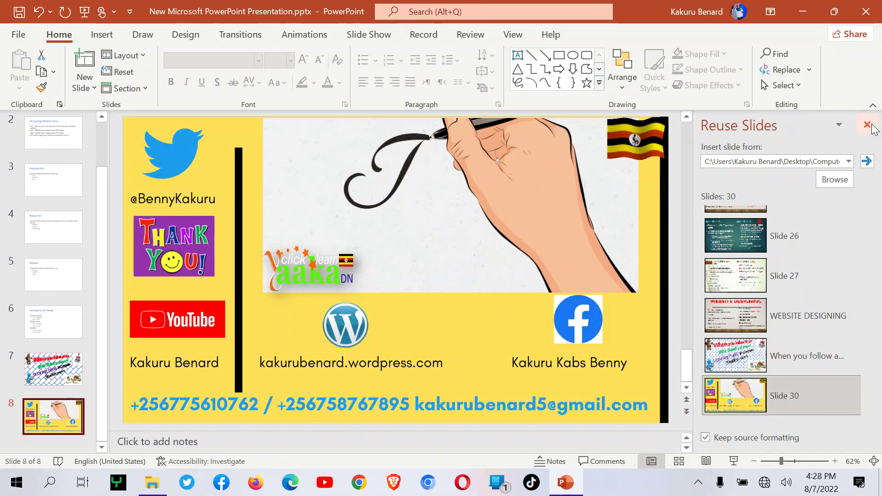
{"action": "left_click", "coordinate": [870, 126]}
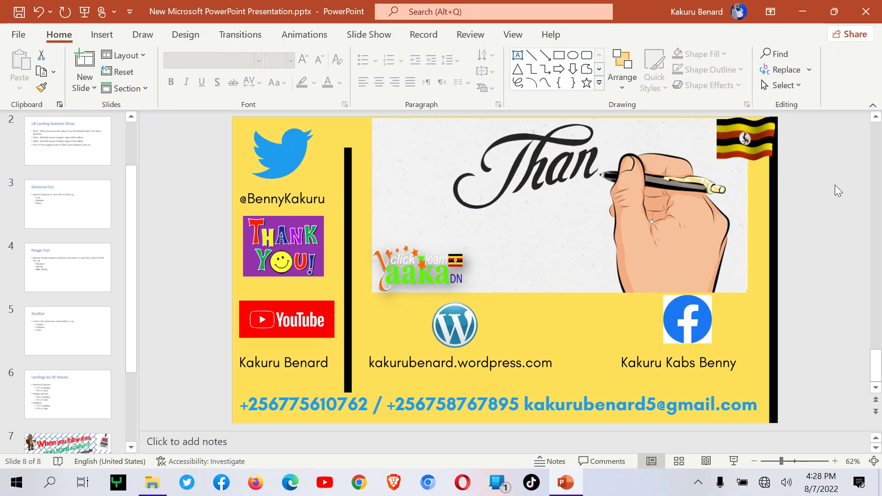